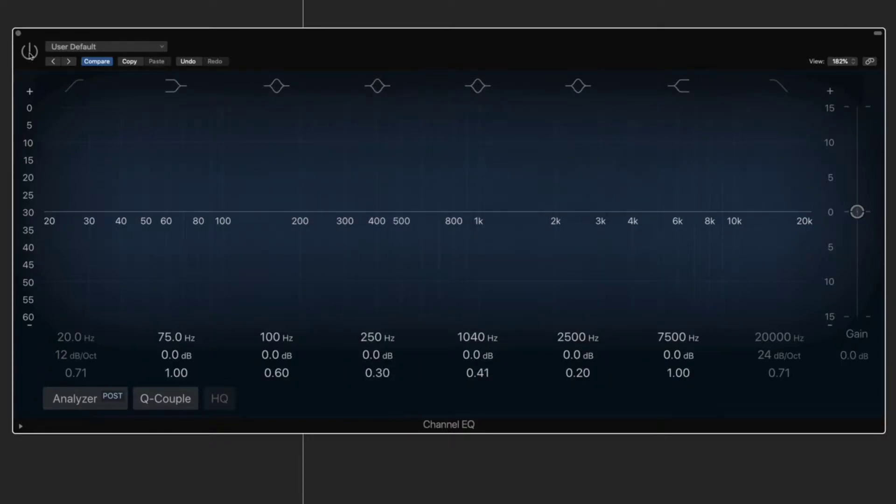
Take the voiceover's Channel EQ out of bypass so its flat bands become active
click(30, 52)
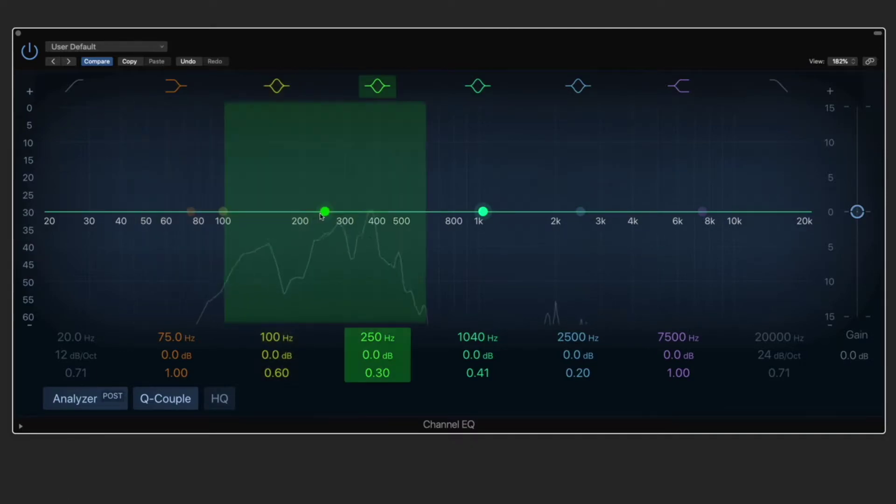
Pull two mid bands down to cut 380 Hz by 6.9 dB and 520 Hz by 5.7 dB
mouse_move(325, 210)
mouse_down()
mouse_move(371, 233)
mouse_move(376, 156)
mouse_move(341, 133)
mouse_move(407, 258)
mouse_up()
scroll(376, 157, up, 3)
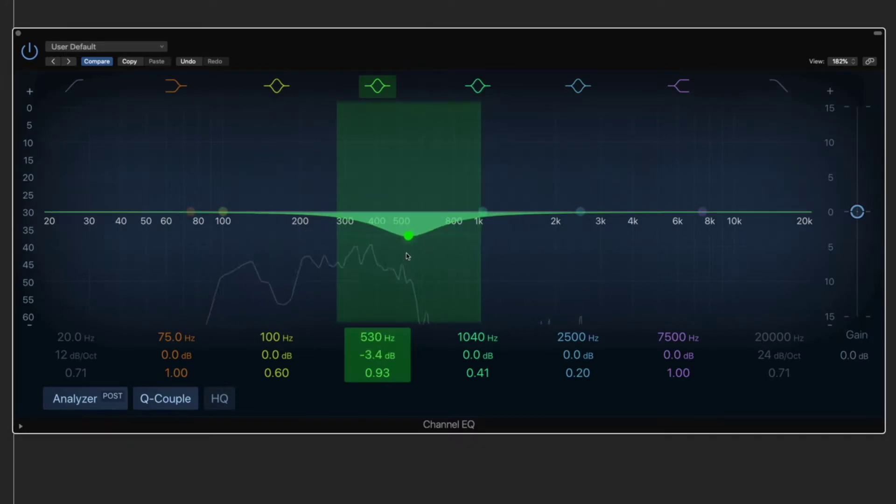
scroll(242, 206, up, 3)
mouse_move(223, 212)
mouse_down()
mouse_move(346, 161)
mouse_move(373, 280)
mouse_up()
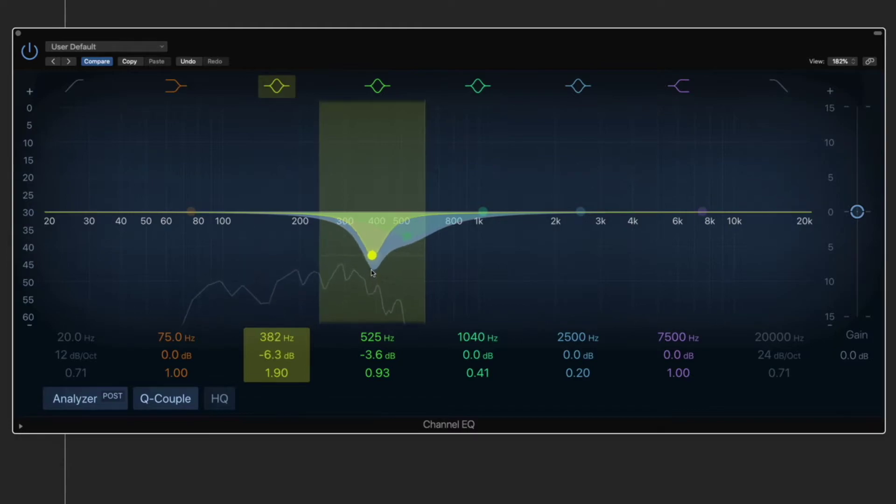
drag(372, 280, 371, 278)
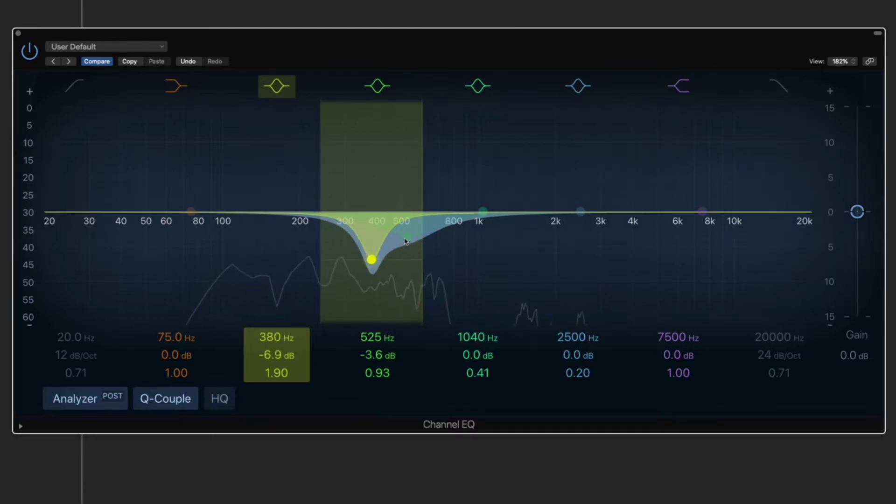
drag(411, 237, 432, 257)
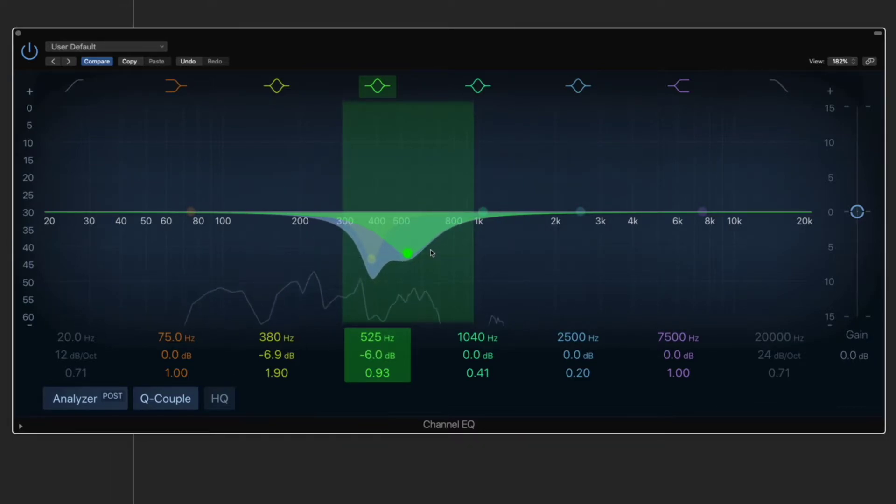
drag(431, 257, 429, 251)
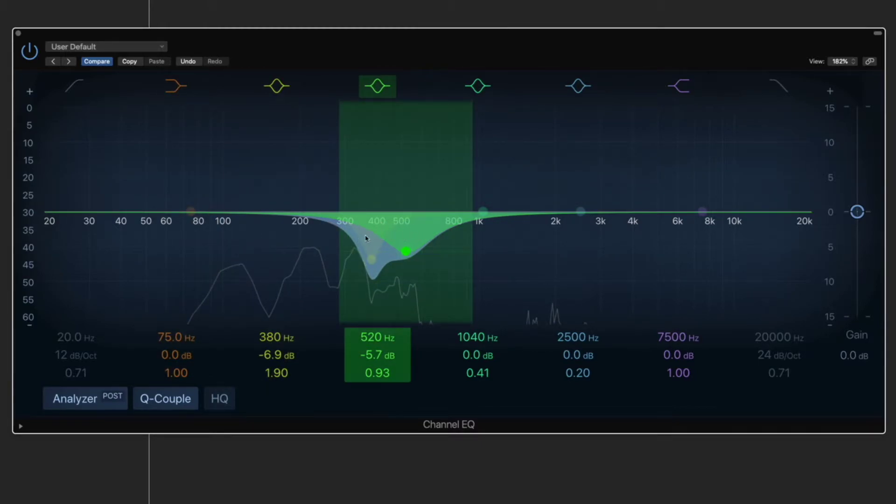
Set the low shelf to +2.0 dB at 154 Hz and add a 78 Hz, 24 dB/Oct high-pass
drag(194, 213, 270, 201)
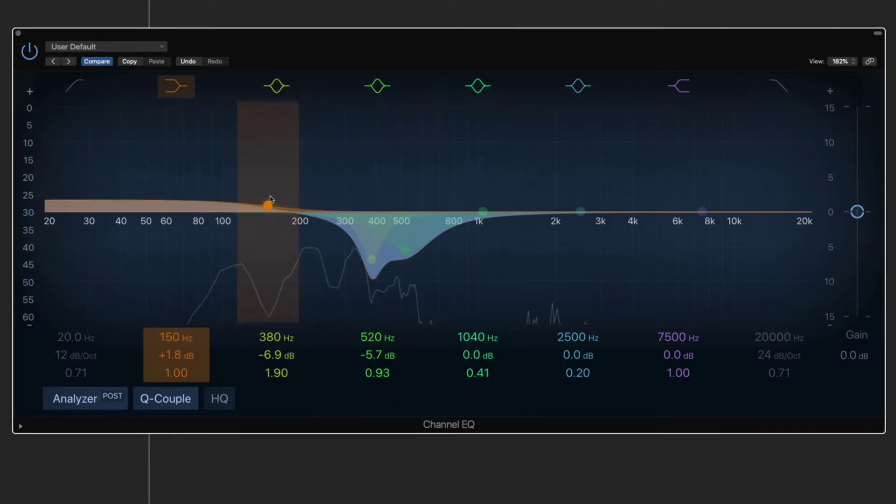
drag(270, 202, 272, 204)
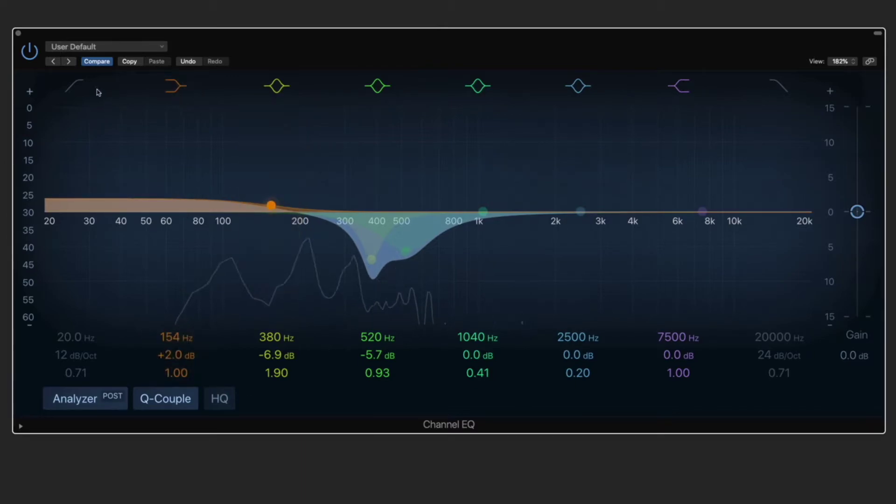
click(75, 85)
mouse_move(75, 253)
mouse_down()
mouse_move(236, 249)
mouse_move(214, 250)
mouse_up()
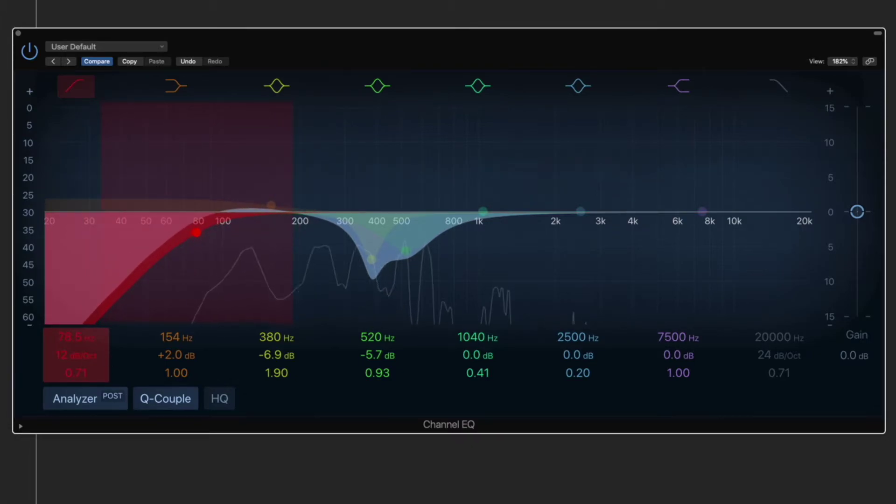
drag(75, 356, 74, 346)
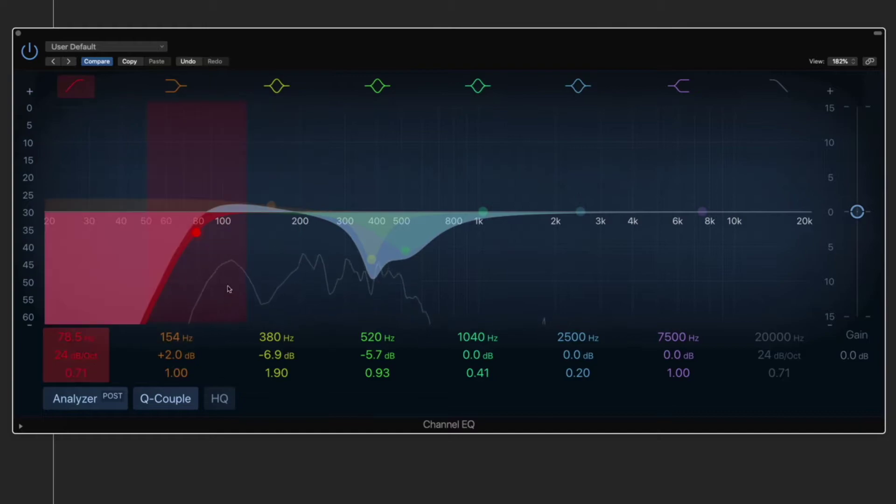
drag(196, 233, 198, 236)
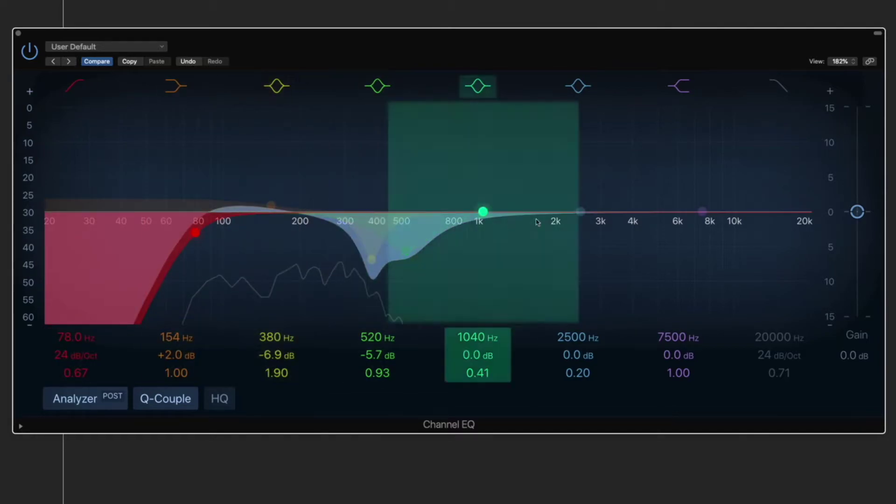
Add a 5400 Hz shelf, 9550 Hz dip and 2320 Hz presence boost; move low shelf to ~175 Hz
mouse_move(702, 212)
mouse_down()
mouse_move(656, 210)
mouse_move(669, 212)
mouse_up()
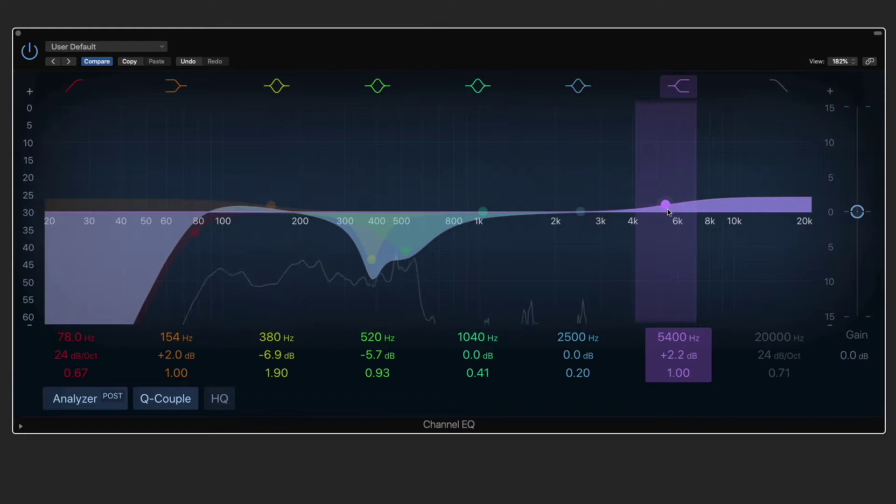
mouse_move(582, 217)
mouse_down()
mouse_move(751, 168)
mouse_move(766, 150)
mouse_move(724, 118)
mouse_move(742, 117)
mouse_move(732, 119)
mouse_move(736, 254)
mouse_move(732, 245)
mouse_up()
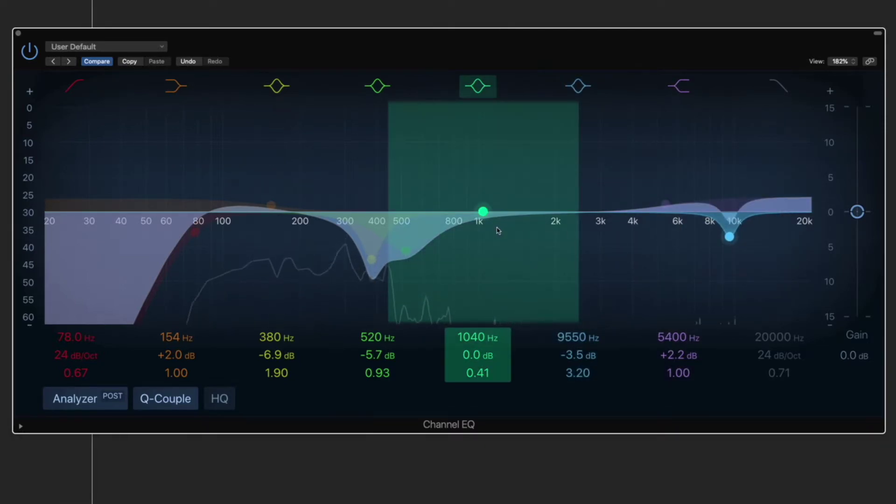
mouse_move(483, 212)
mouse_down()
mouse_move(511, 203)
mouse_move(538, 164)
mouse_move(537, 202)
mouse_move(572, 203)
mouse_up()
scroll(511, 204, up, 5)
scroll(533, 199, up, 5)
scroll(533, 200, down, 5)
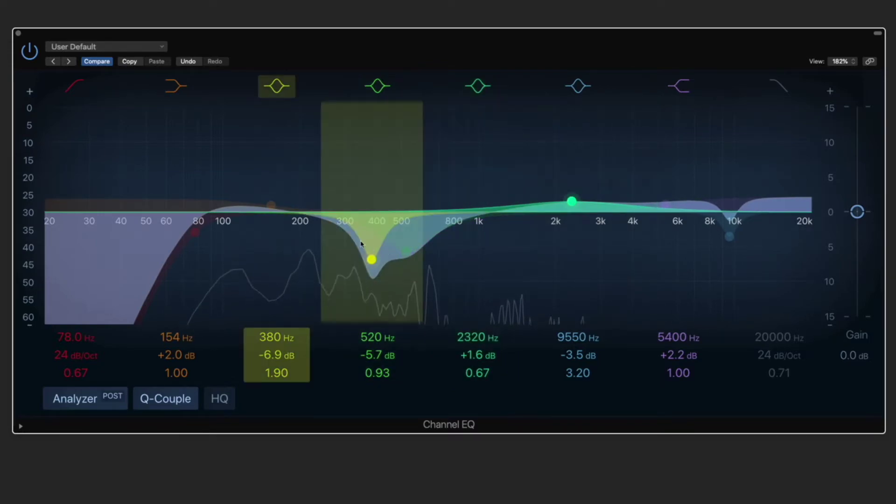
mouse_move(272, 206)
mouse_down()
mouse_move(315, 205)
mouse_move(292, 205)
mouse_up()
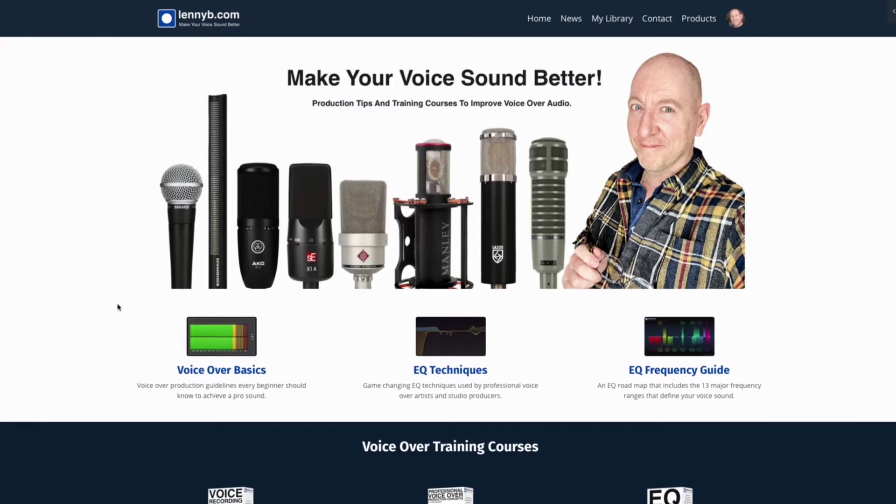
scroll(123, 315, down, 1)
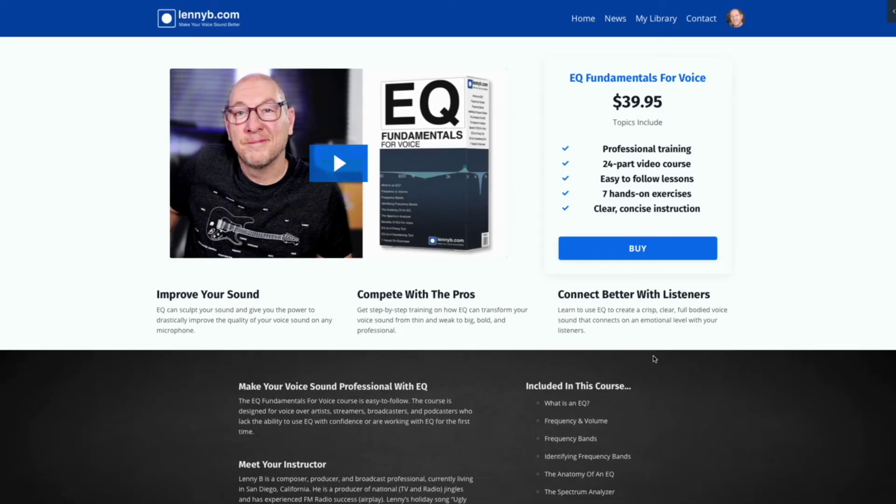
scroll(654, 359, down, 1)
scroll(654, 359, down, 2)
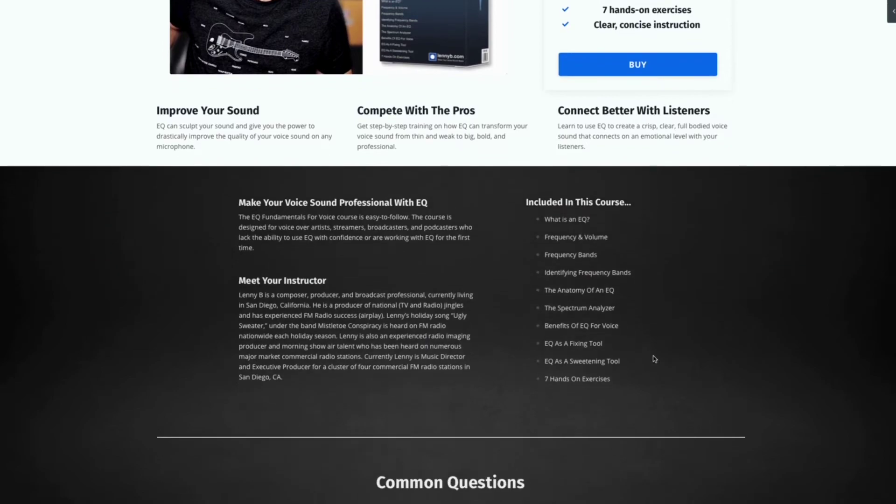
scroll(655, 359, down, 3)
scroll(654, 359, down, 2)
scroll(654, 360, down, 2)
scroll(654, 359, down, 1)
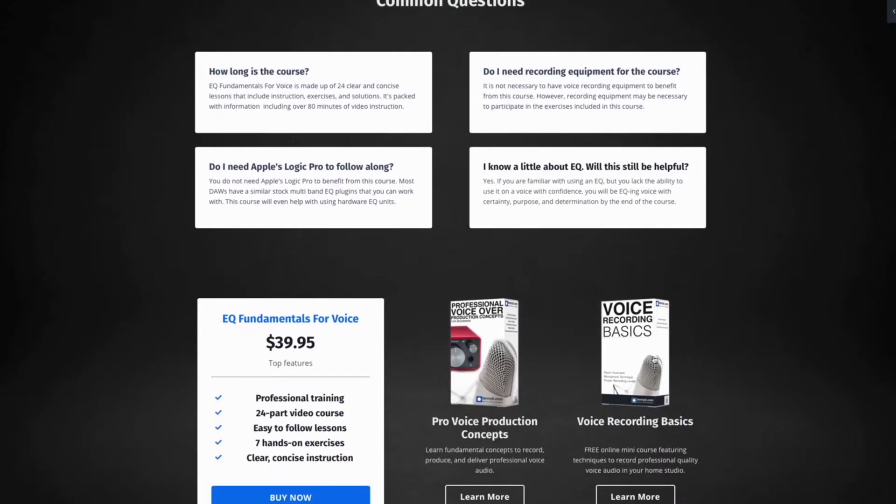
scroll(654, 360, down, 1)
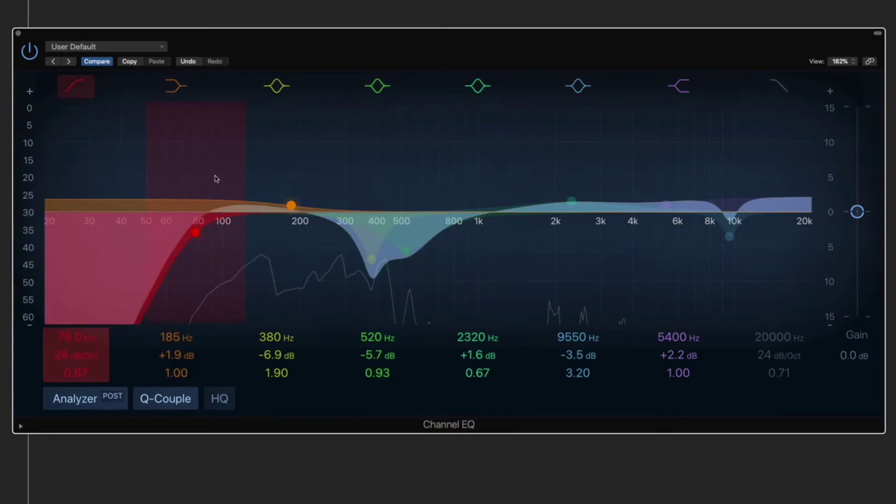
scroll(231, 176, down, 2)
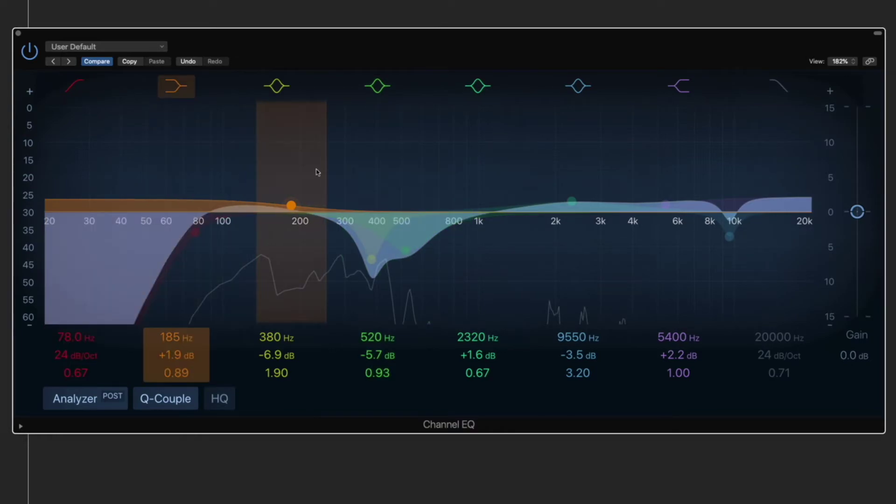
A/B the finished EQ against the dry voice by toggling bypass, leaving it bypassed
click(30, 52)
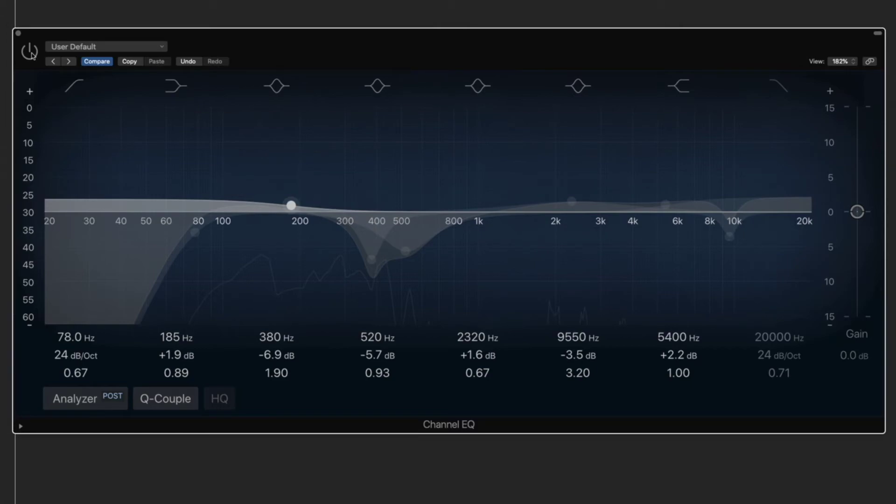
click(31, 54)
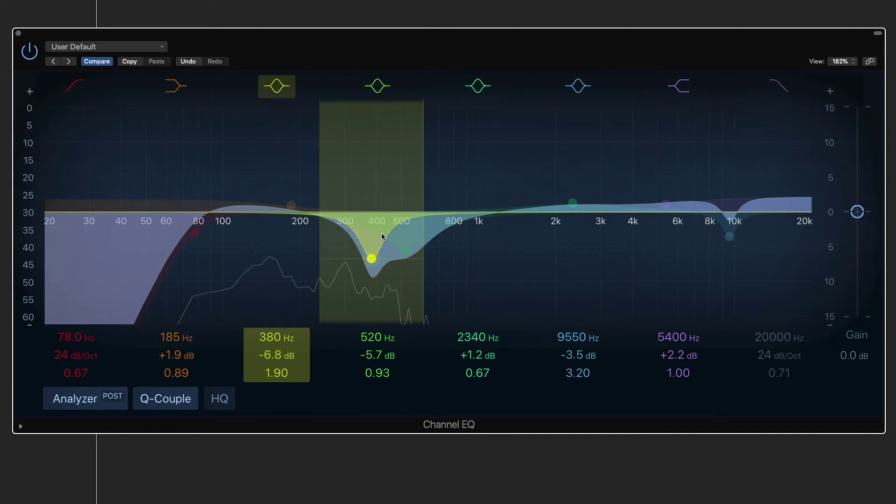
click(30, 53)
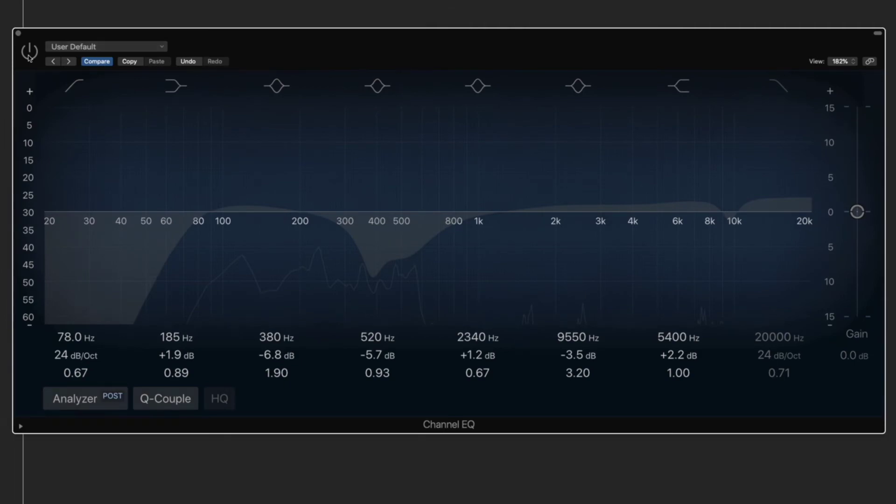
click(30, 53)
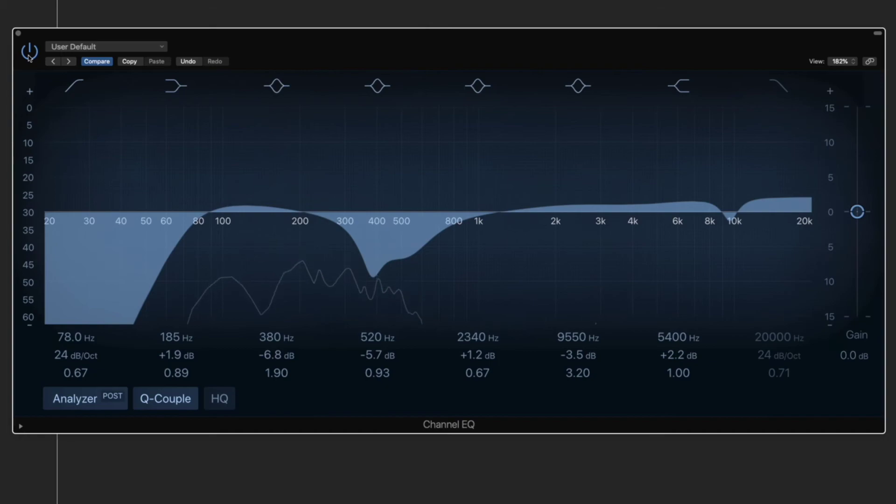
click(29, 54)
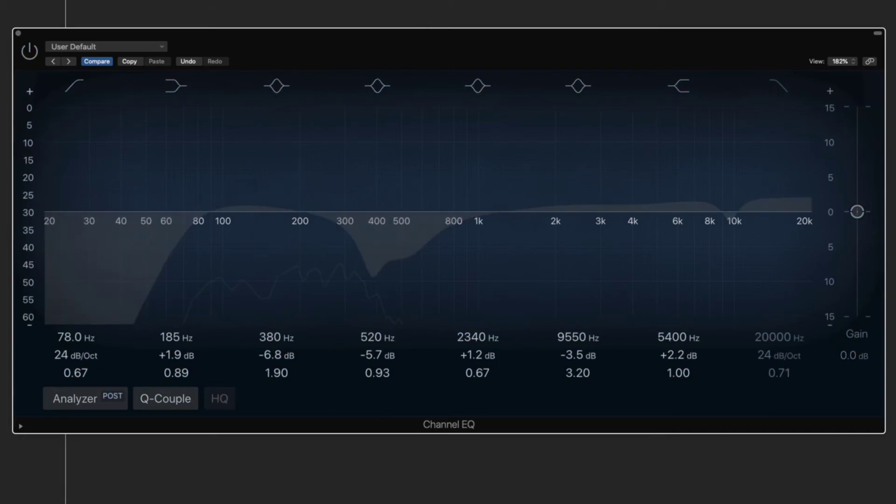